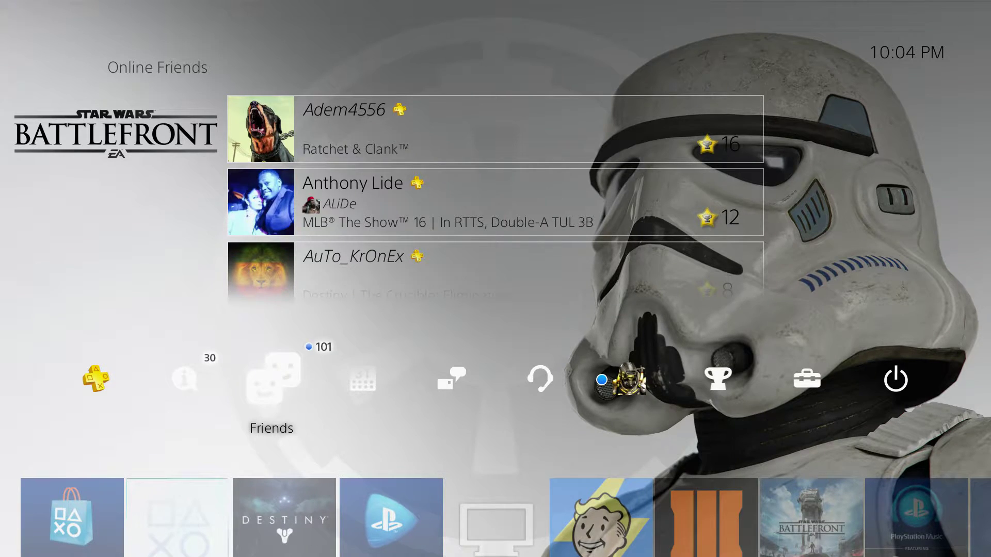
- Drop back to the game row and browse right past TV & Video to Fallout 4
{"action": "key", "text": "Down"}
{"action": "key", "text": "Right"}
{"action": "key", "text": "Right"}
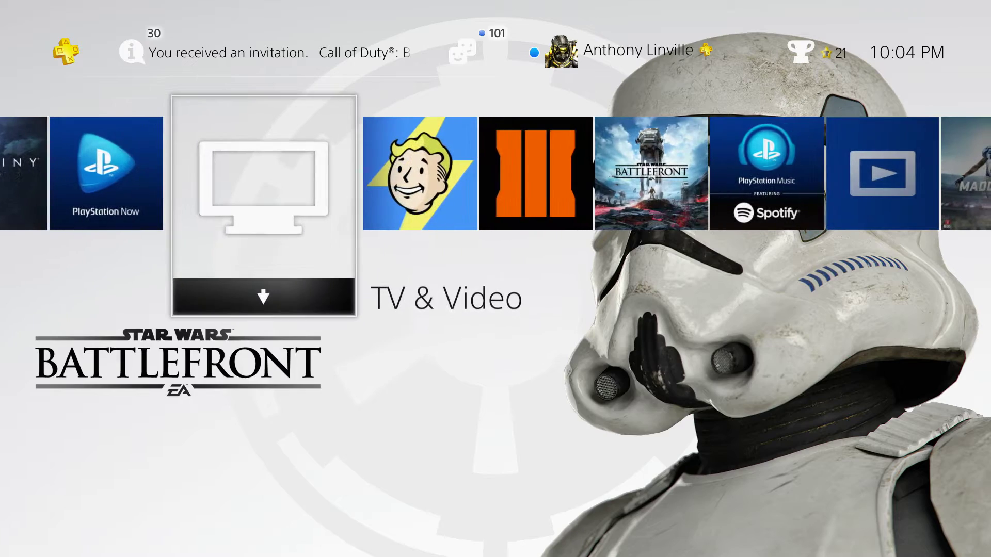
{"action": "key", "text": "Right"}
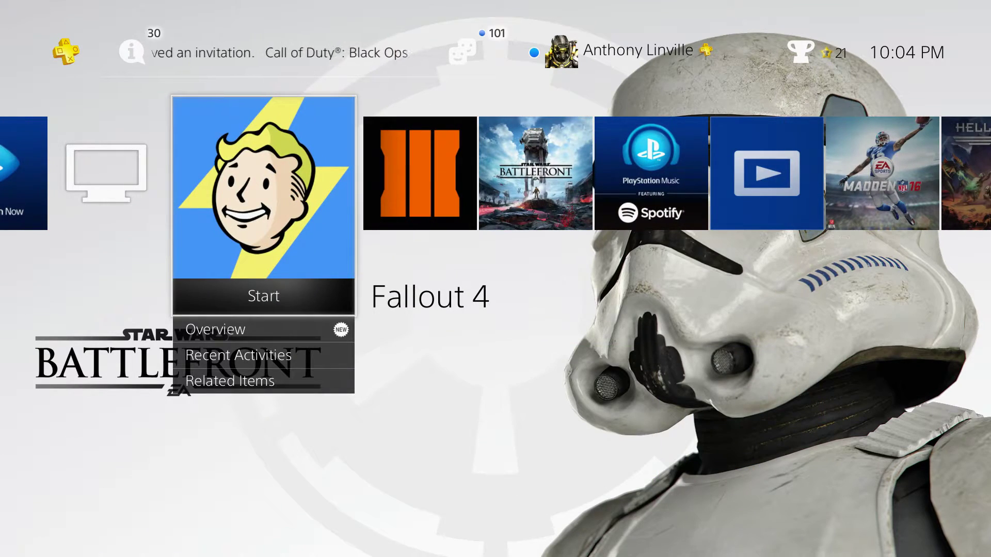
{"action": "key", "text": "Right"}
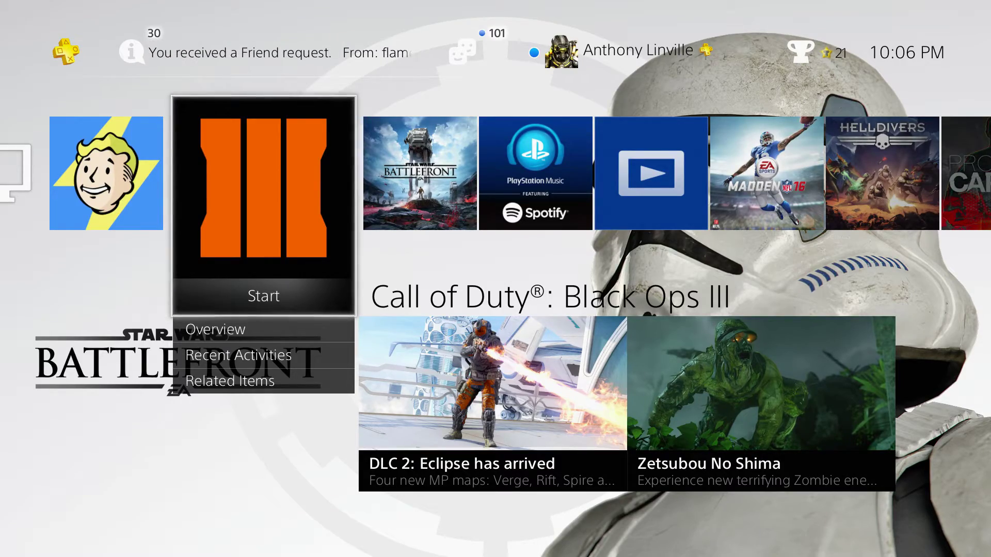
- Highlight the Star Wars Battlefront tile, one step right of Black Ops III
{"action": "key", "text": "Right"}
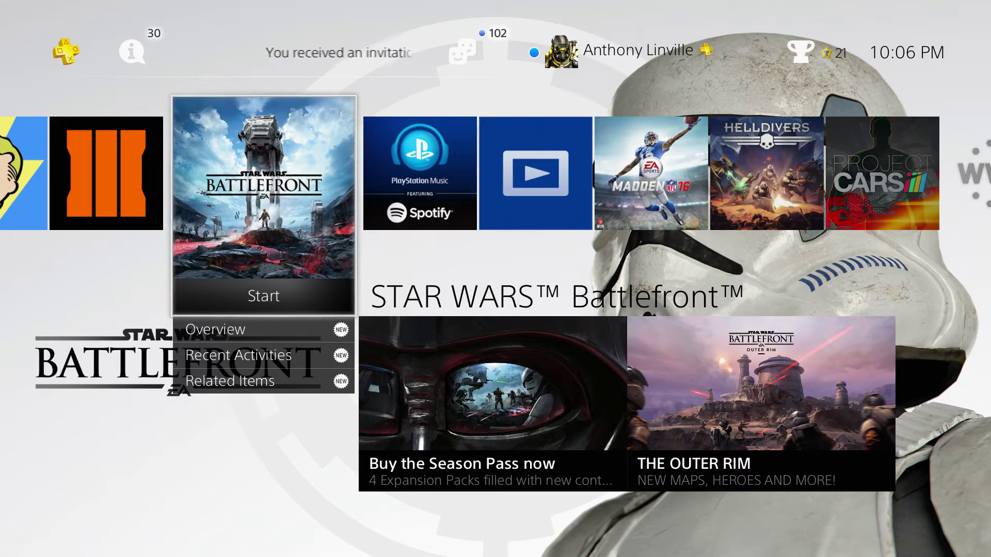
- Browse right through Spotify and Media Player to Madden NFL 16
{"action": "key", "text": "Right"}
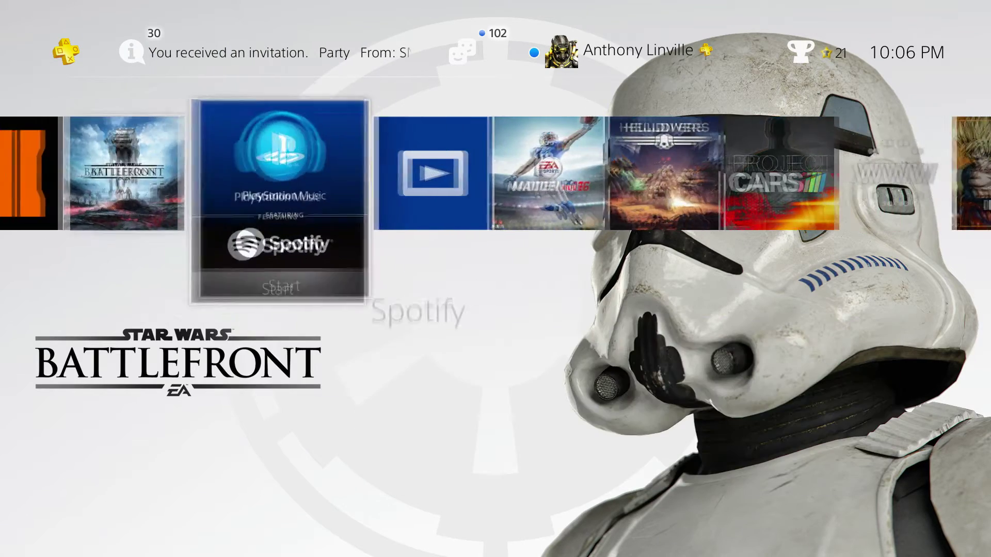
{"action": "key", "text": "Right"}
{"action": "key", "text": "Right"}
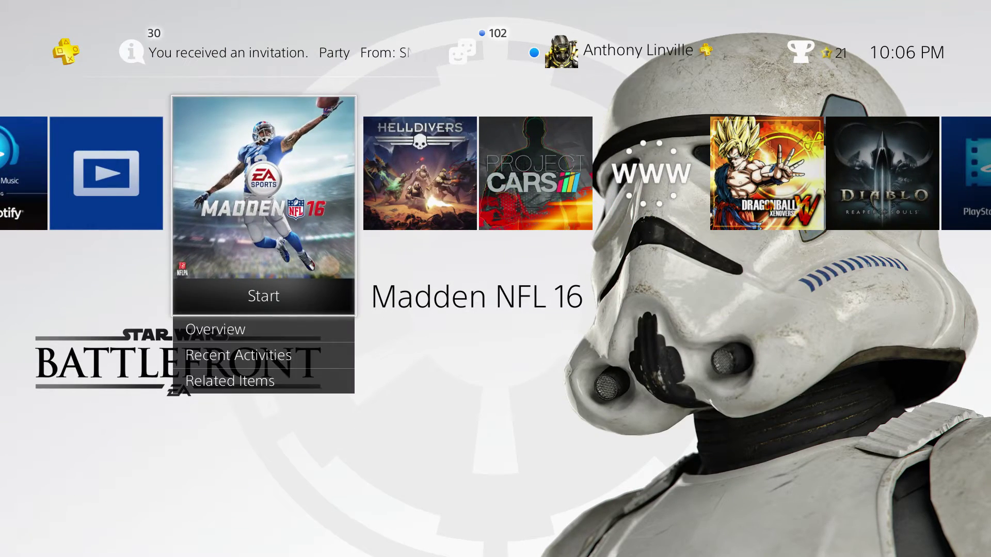
{"action": "key", "text": "Right"}
{"action": "key", "text": "Right"}
{"action": "key", "text": "Right"}
- Browse back left past Spotify and Fallout 4 to Destiny, then right toward TV & Video
{"action": "key", "text": "Left"}
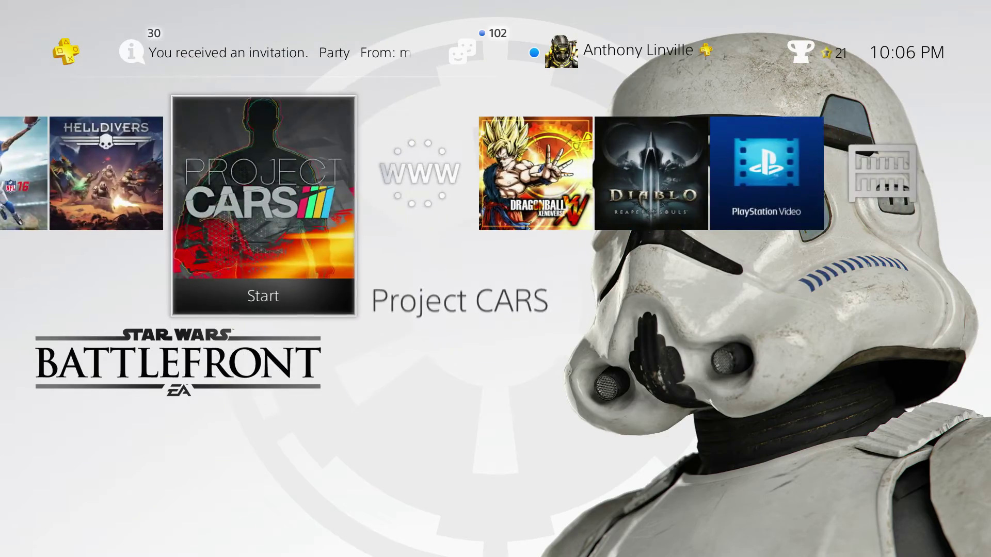
{"action": "key", "text": "Left"}
{"action": "key", "text": "Left"}
{"action": "key", "text": "Left"}
{"action": "key", "text": "Left"}
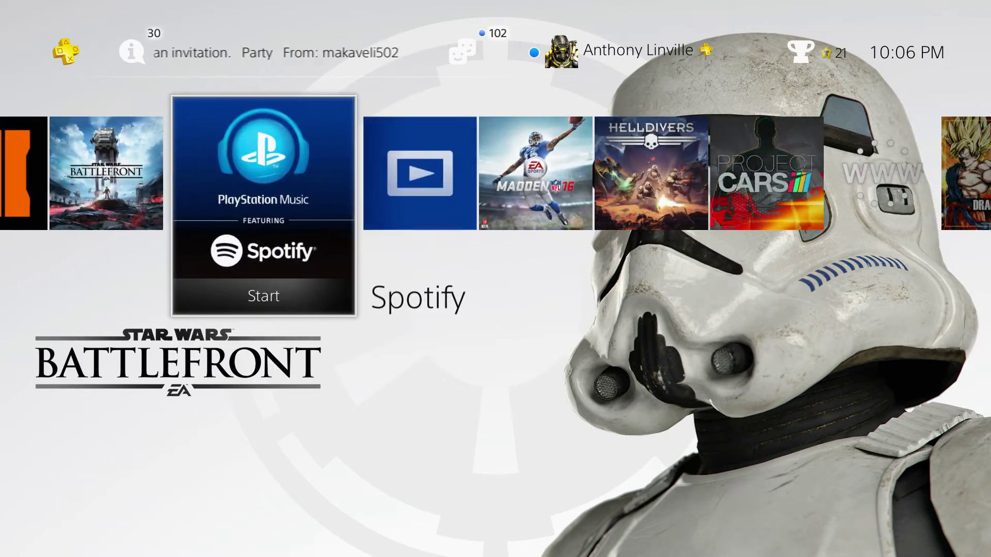
{"action": "key", "text": "Left"}
{"action": "key", "text": "Left"}
{"action": "key", "text": "Left"}
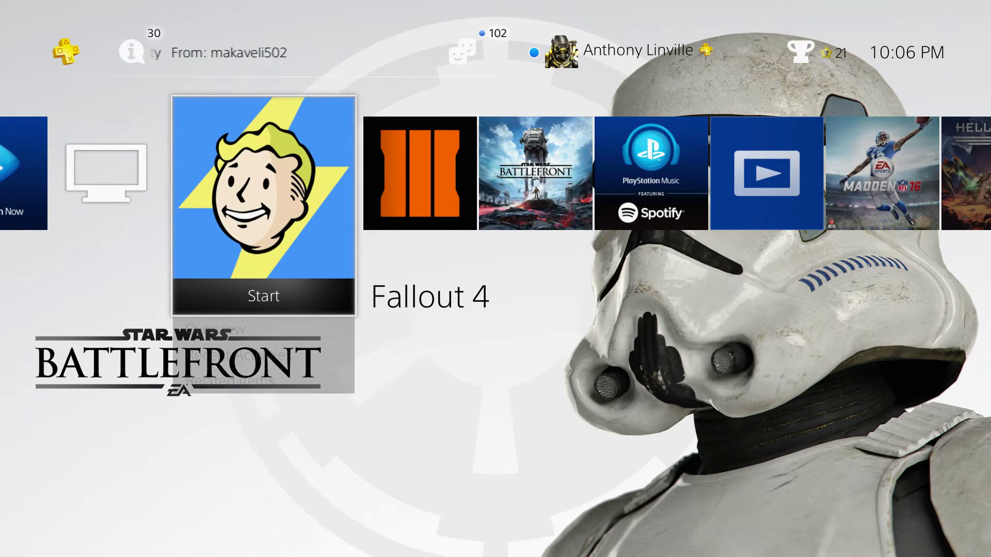
{"action": "key", "text": "Left"}
{"action": "key", "text": "Left"}
{"action": "key", "text": "Left"}
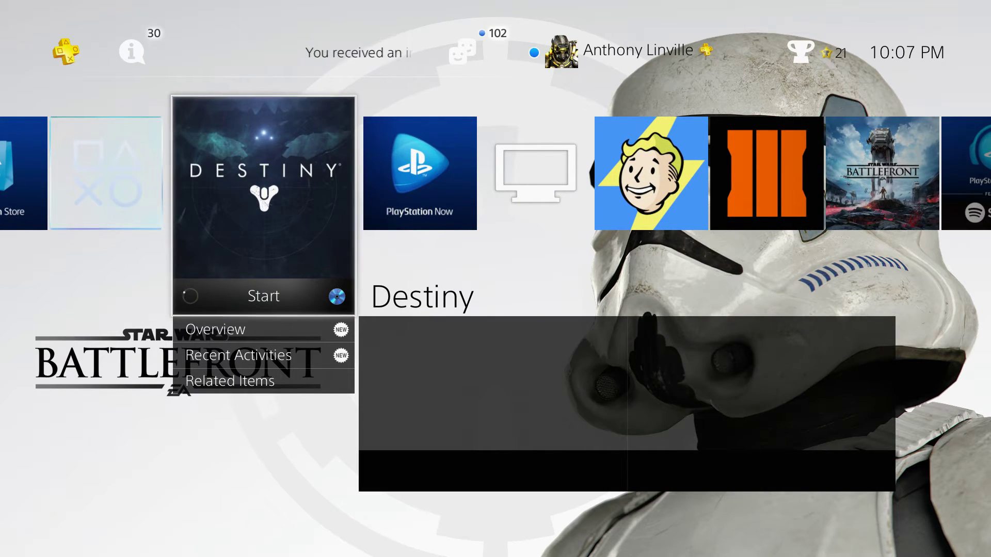
{"action": "key", "text": "Right"}
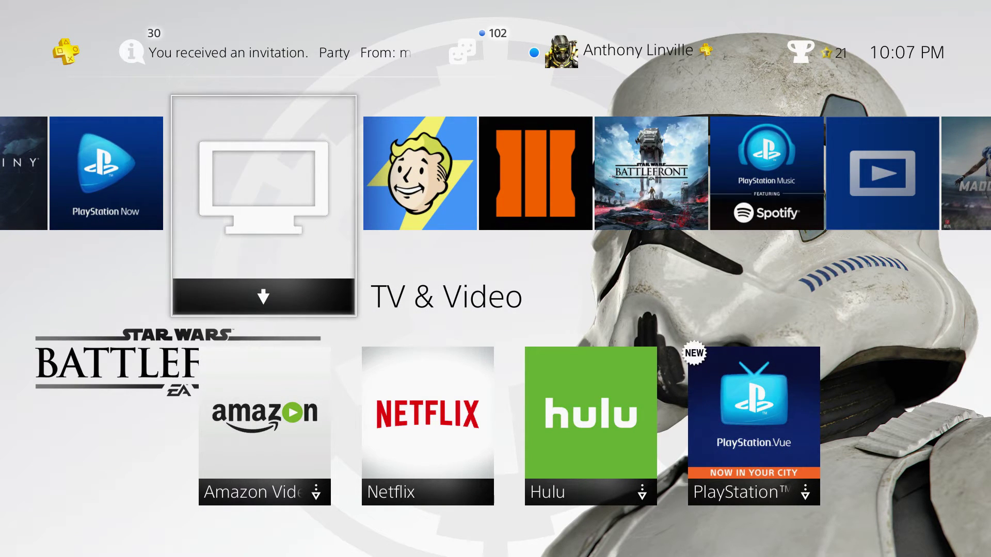
- Move from TV & Video onto Fallout 4 and its add-on news, then toward Black Ops III
{"action": "key", "text": "Right"}
{"action": "key", "text": "Right"}
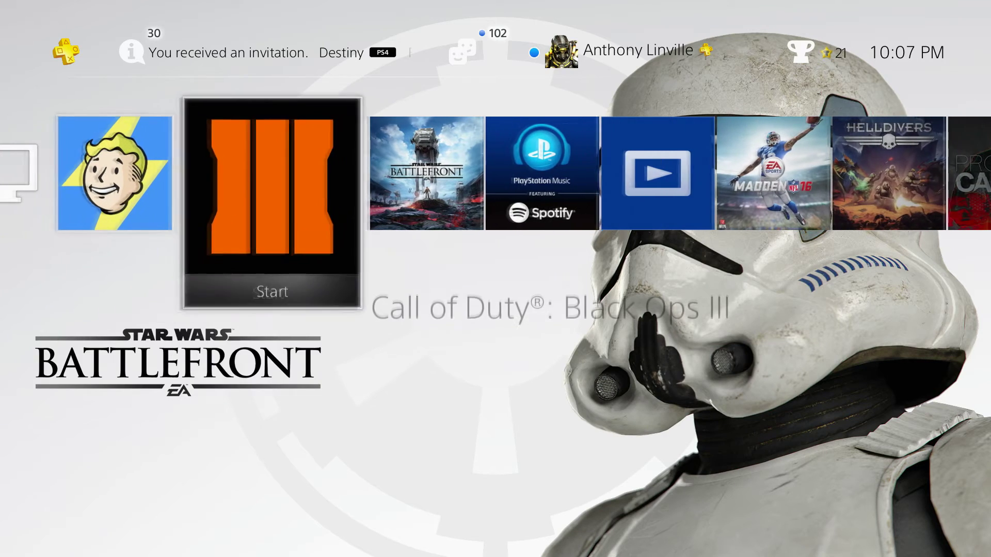
{"action": "key", "text": "Left"}
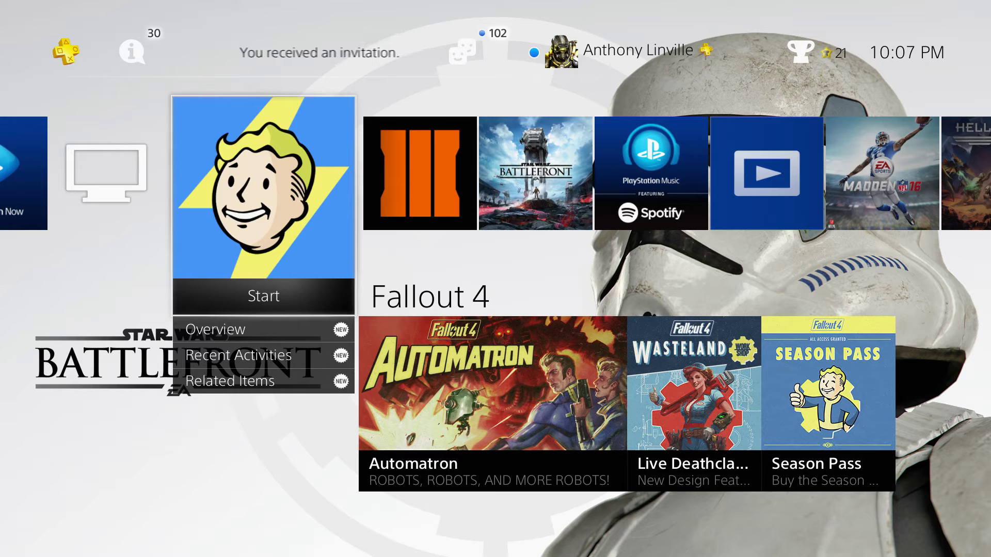
{"action": "key", "text": "Right"}
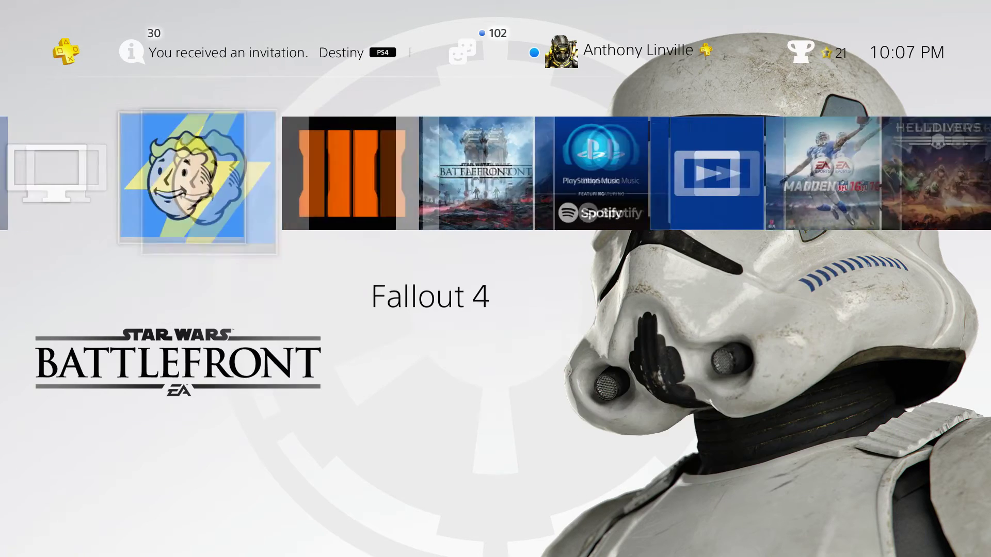